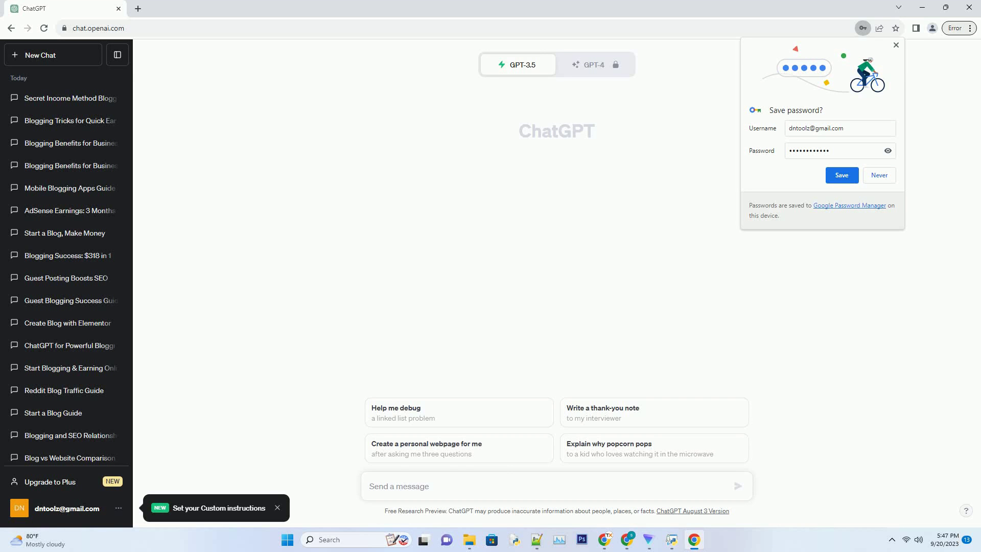
# - Send ChatGPT the pasted prompt for a 2000+ word SEO finance blog post with 7+ subheadings
pyautogui.write('Create a SEO friendly blog post about Finance Blog बनाकर कमाओ ₹10 Use active voice. Write over 2000 words. Add very creative title for each sub heading. Ensure there are a minimum of 7 subheading without mentioning subheading. Each sub h')
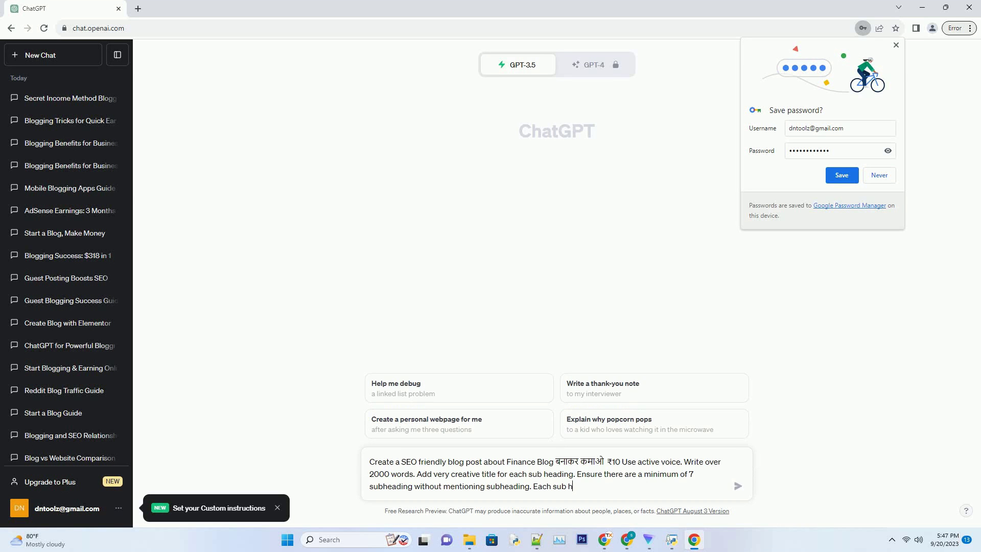
pyautogui.press('Return')
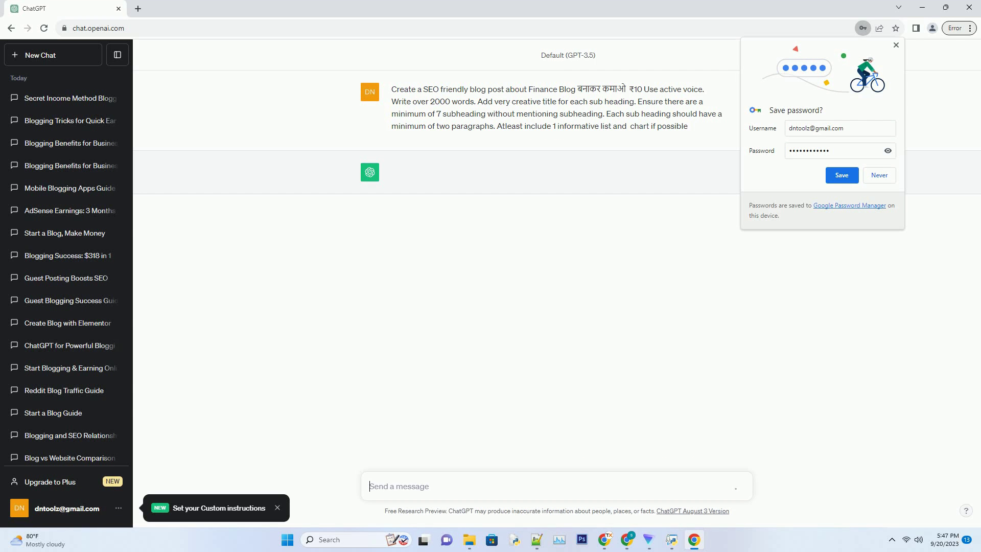